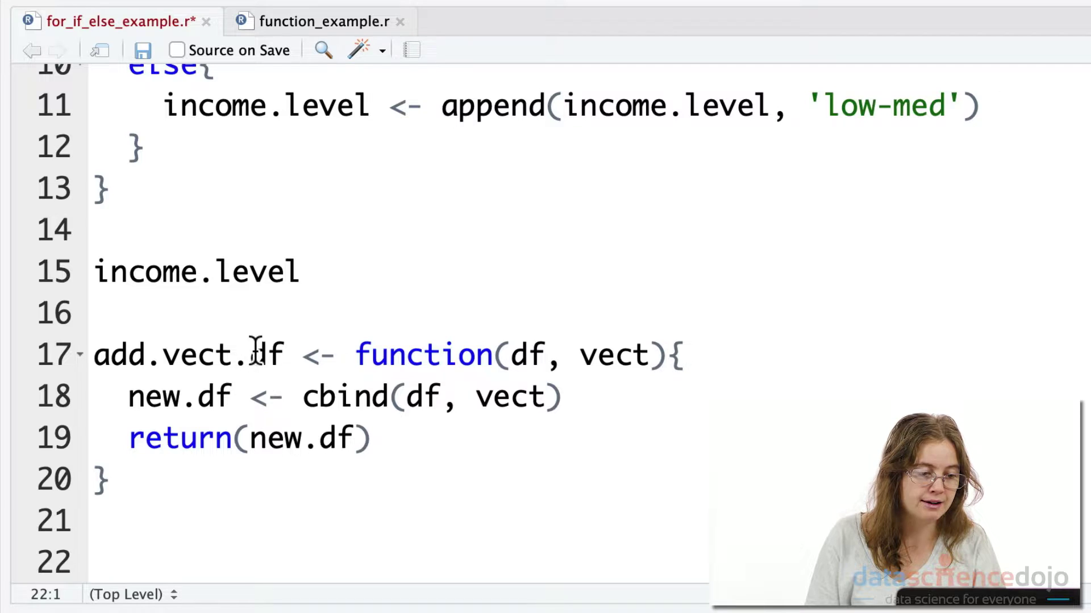
- Highlight the add.vect.df function name in the script while explaining it
{"action": "left_click", "coordinate": [281, 353]}
{"action": "left_click_drag", "start_coordinate": [281, 353], "coordinate": [96, 354]}
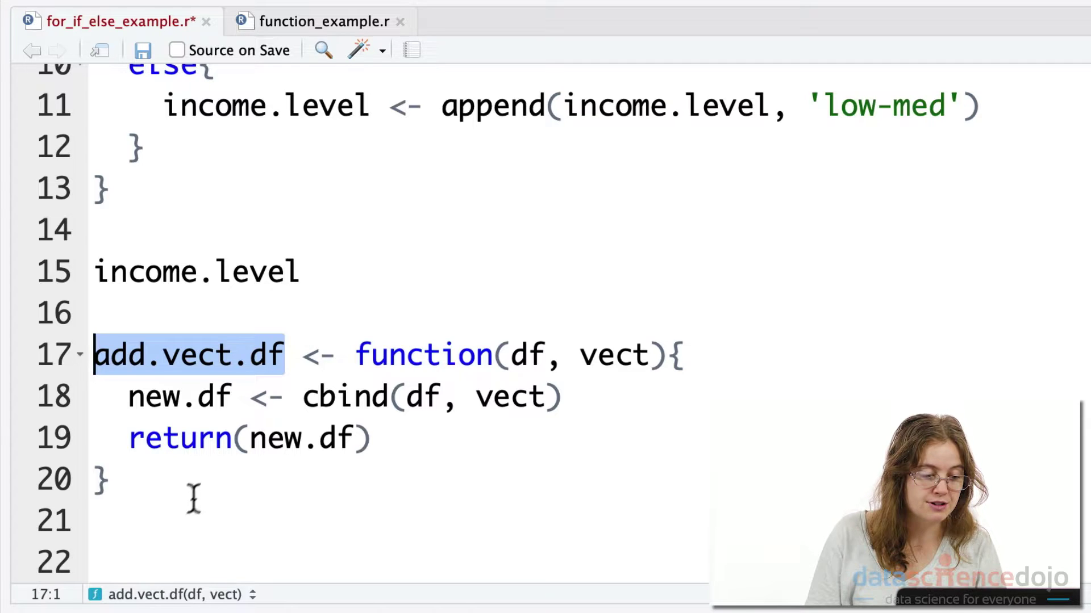
{"action": "left_click", "coordinate": [182, 438]}
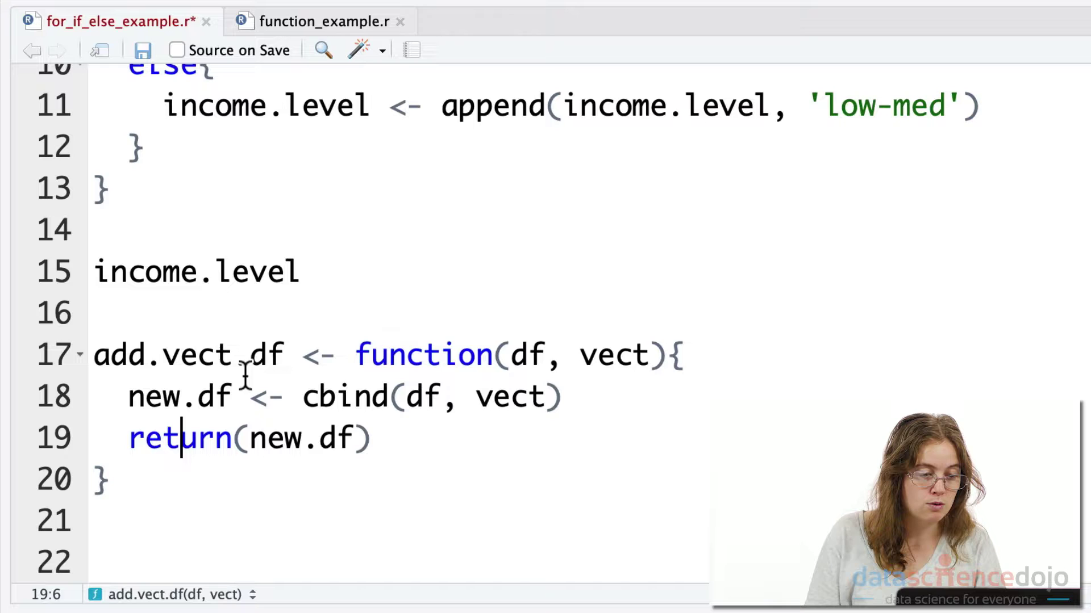
{"action": "left_click_drag", "start_coordinate": [286, 355], "coordinate": [26, 354]}
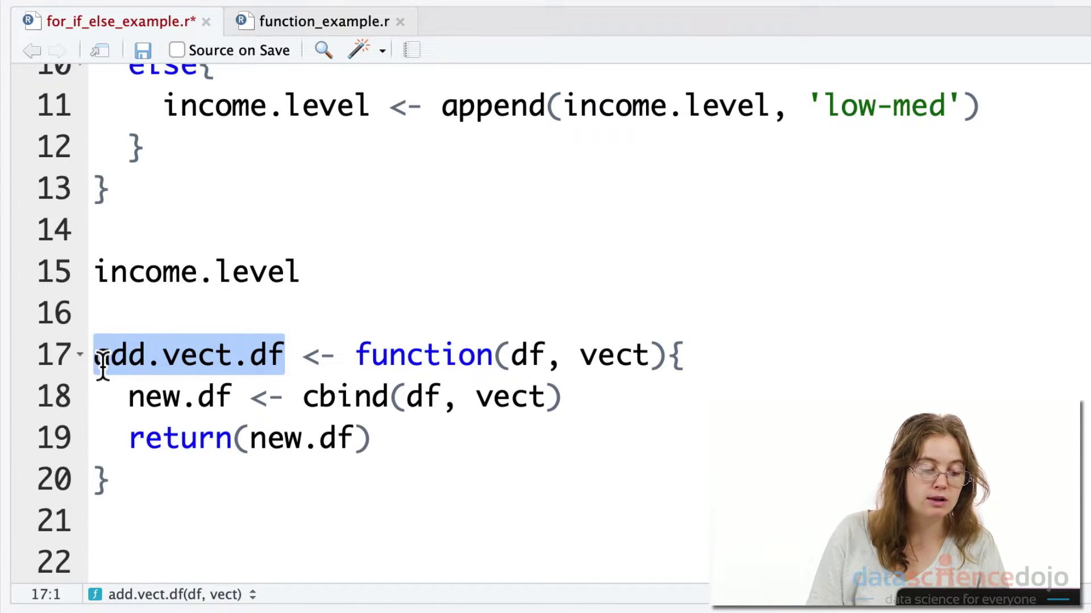
{"action": "left_click", "coordinate": [102, 358]}
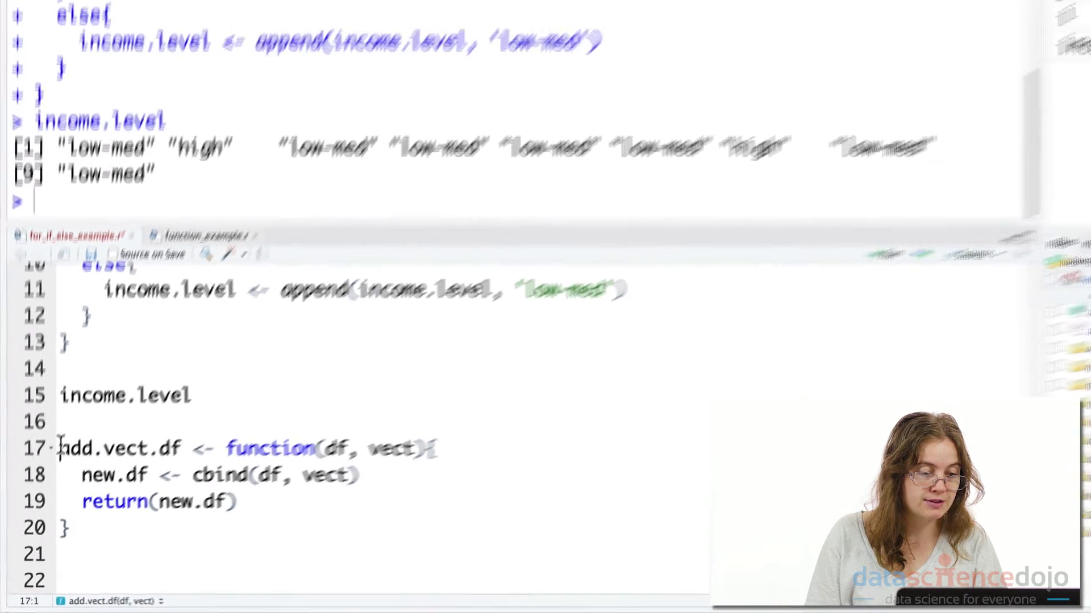
- Run the add.vect.df definition, then write add.vect.df(income, income.level) on a new line
{"action": "left_click", "coordinate": [632, 361]}
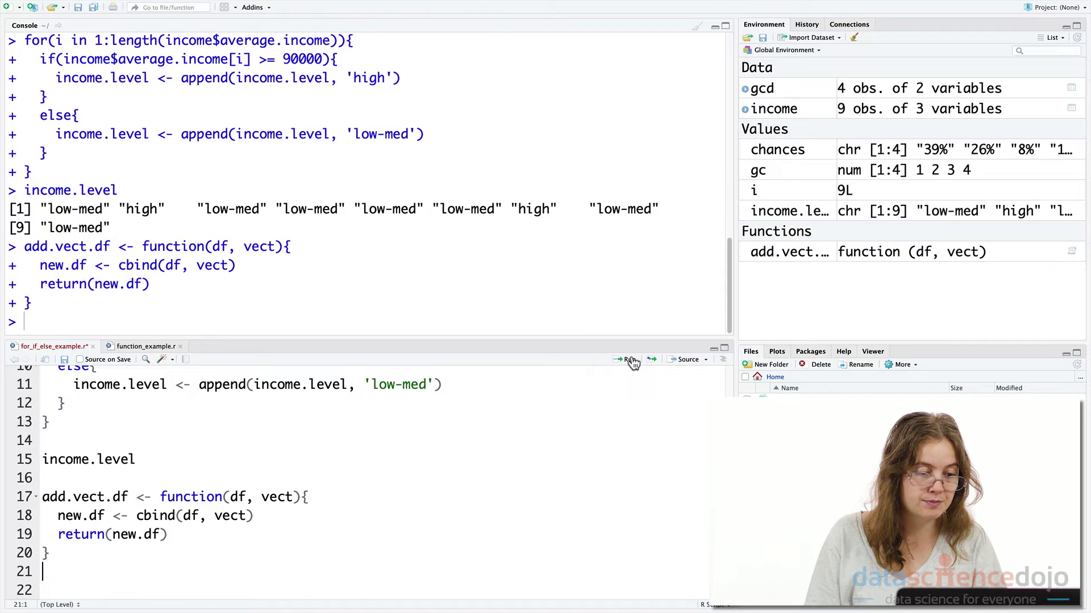
{"action": "key", "text": "Return"}
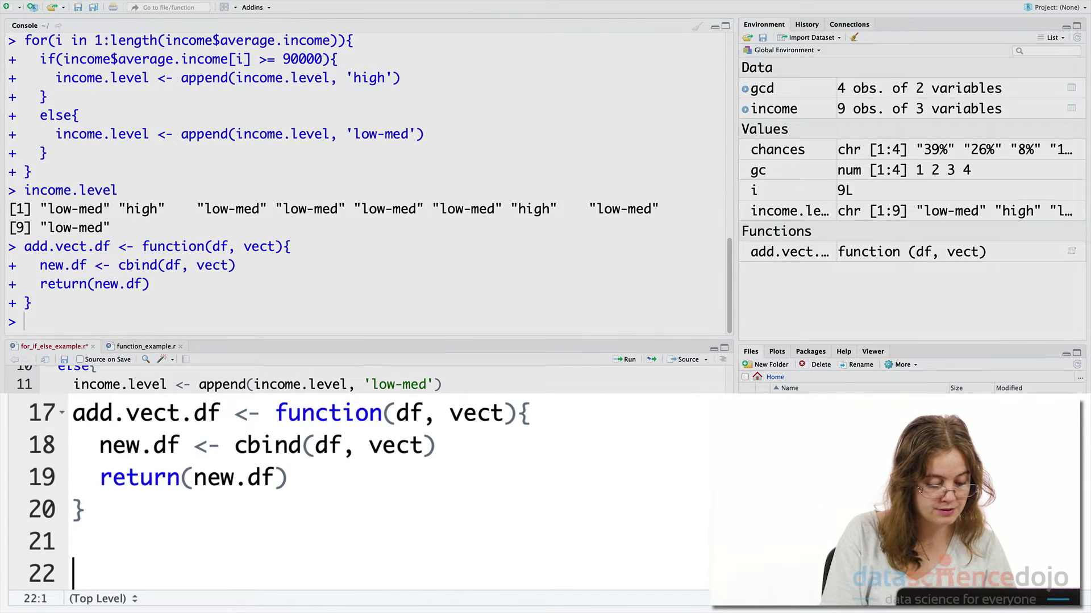
{"action": "type", "text": "add"}
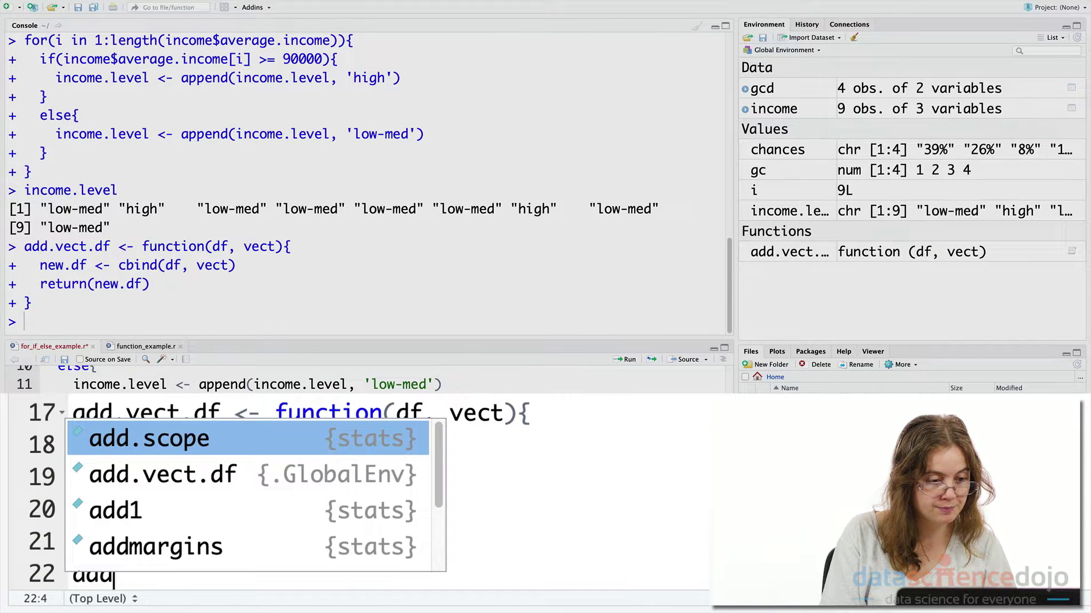
{"action": "key", "text": "Down"}
{"action": "key", "text": "Return"}
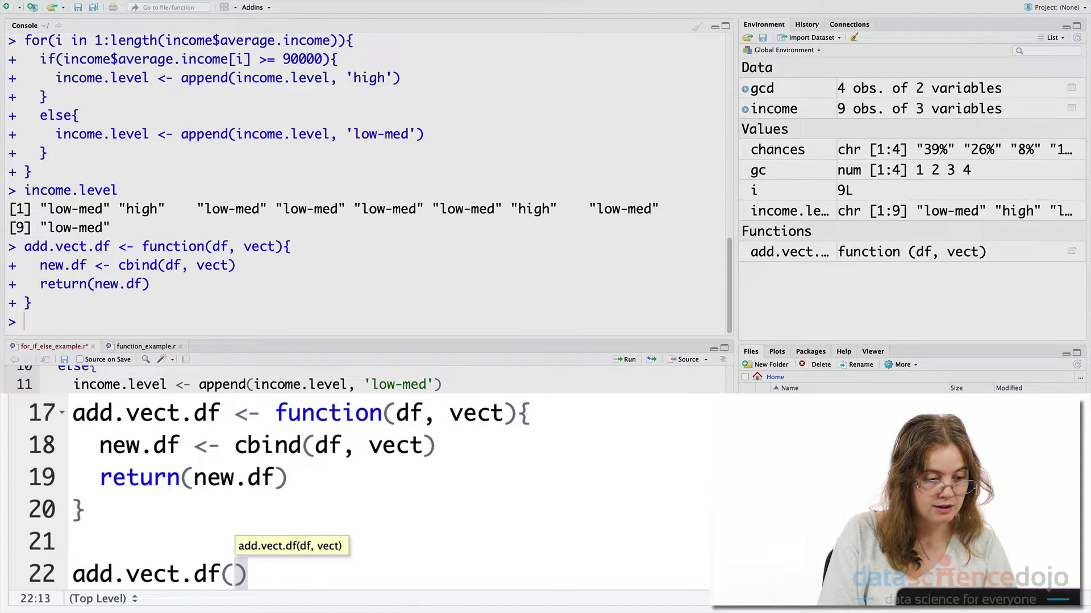
{"action": "type", "text": "incom"}
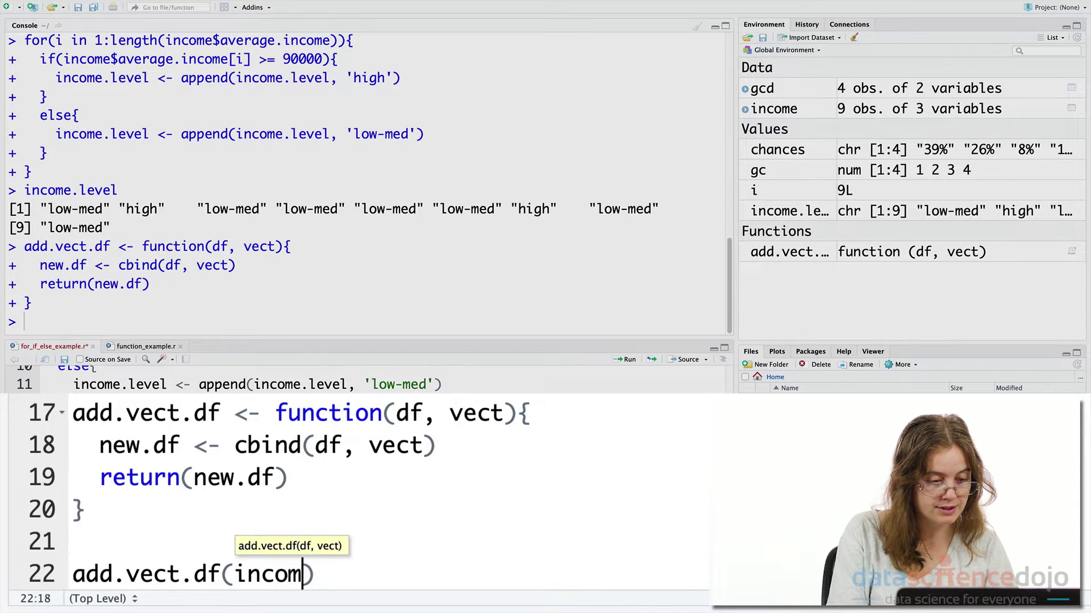
{"action": "type", "text": "e, "}
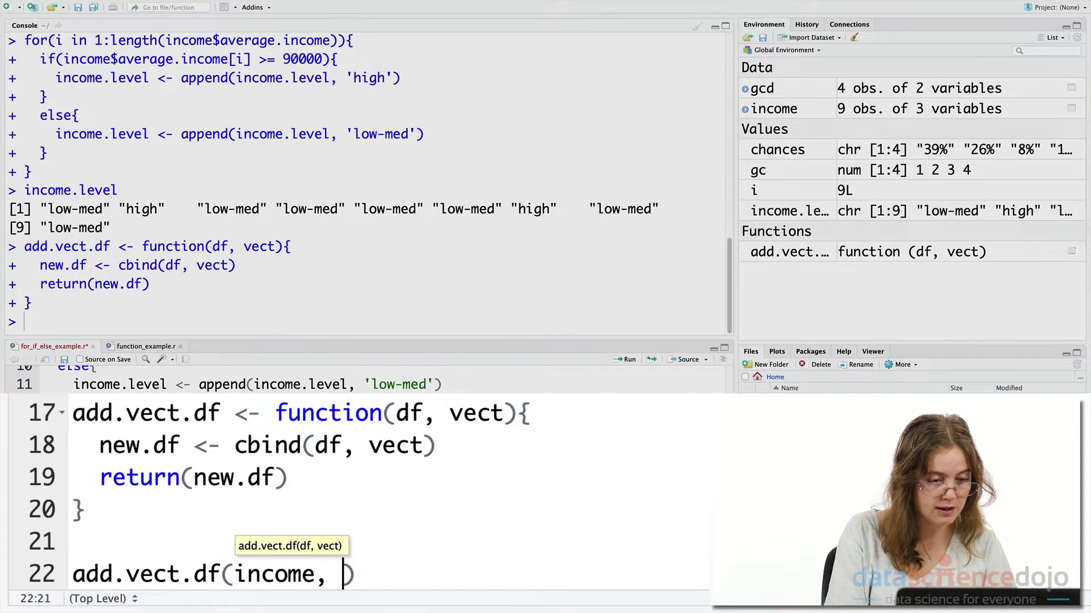
{"action": "type", "text": "in"}
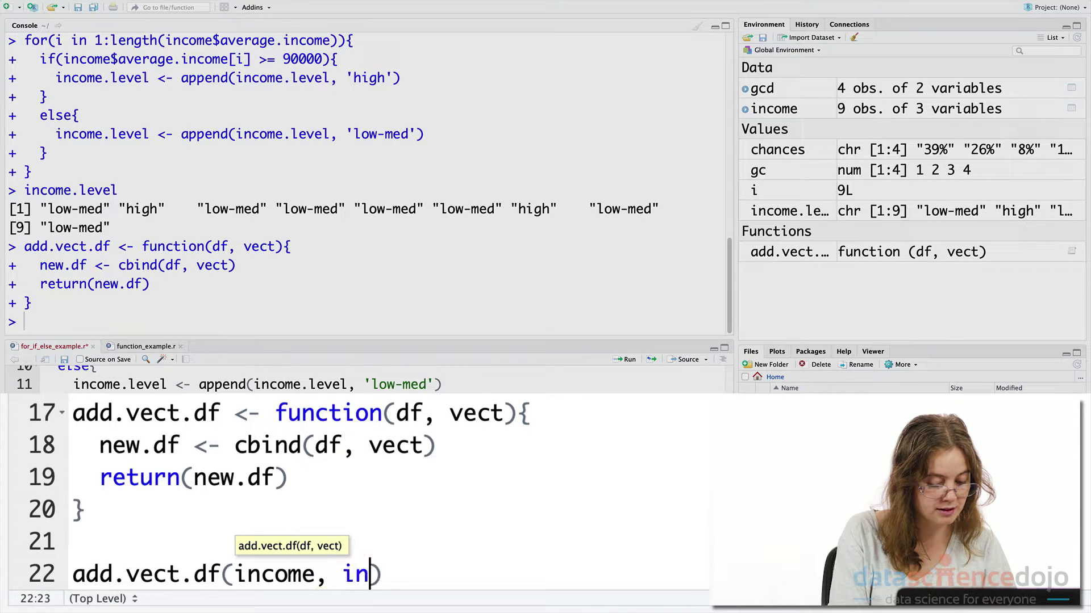
{"action": "type", "text": "com"}
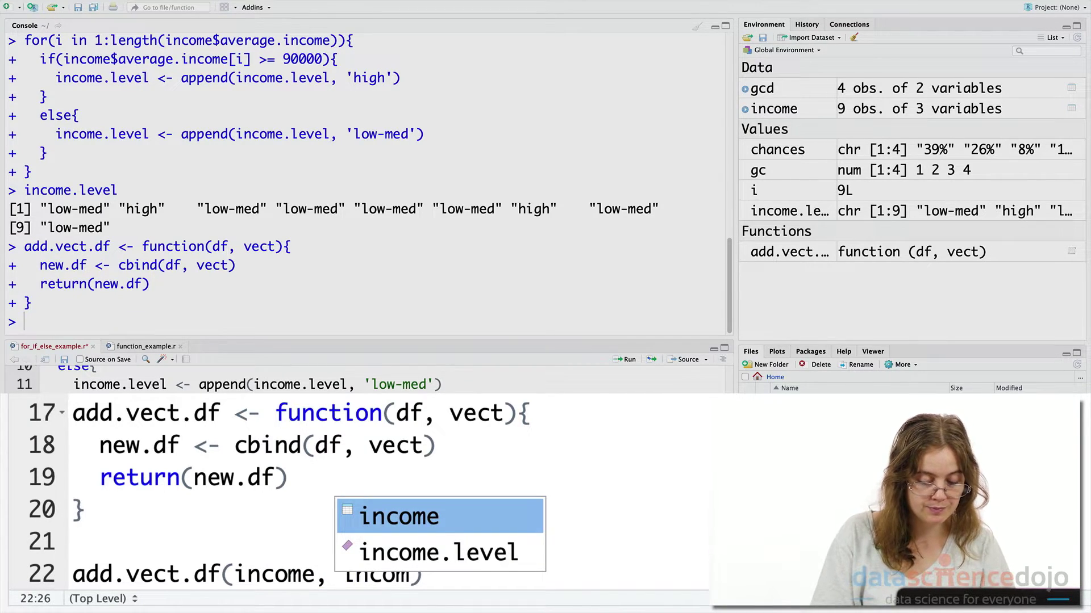
{"action": "key", "text": "Down"}
{"action": "key", "text": "Tab"}
{"action": "key", "text": "End"}
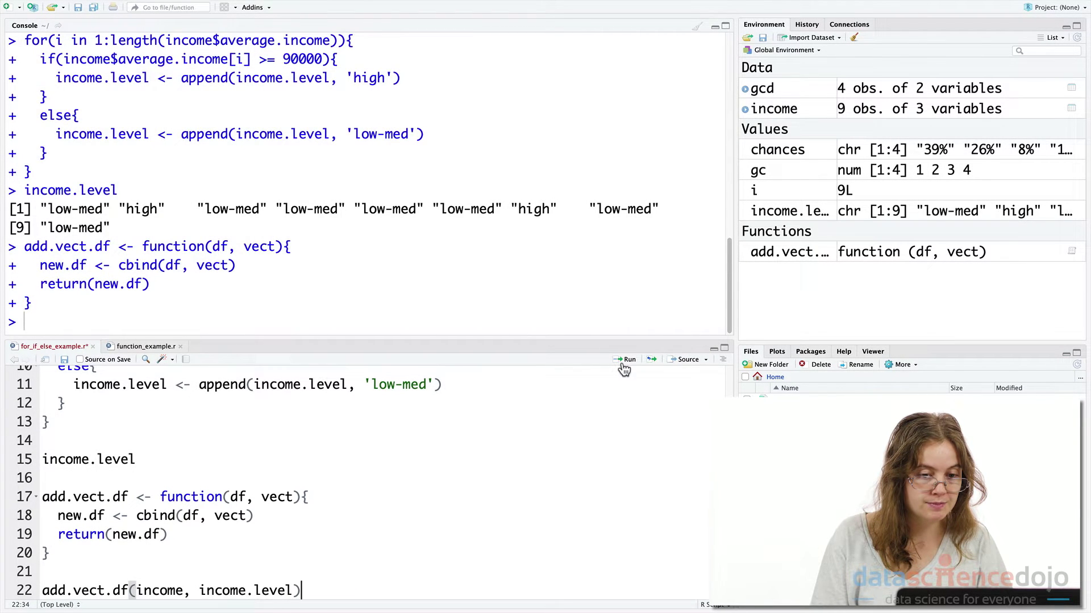
{"action": "left_click", "coordinate": [626, 362]}
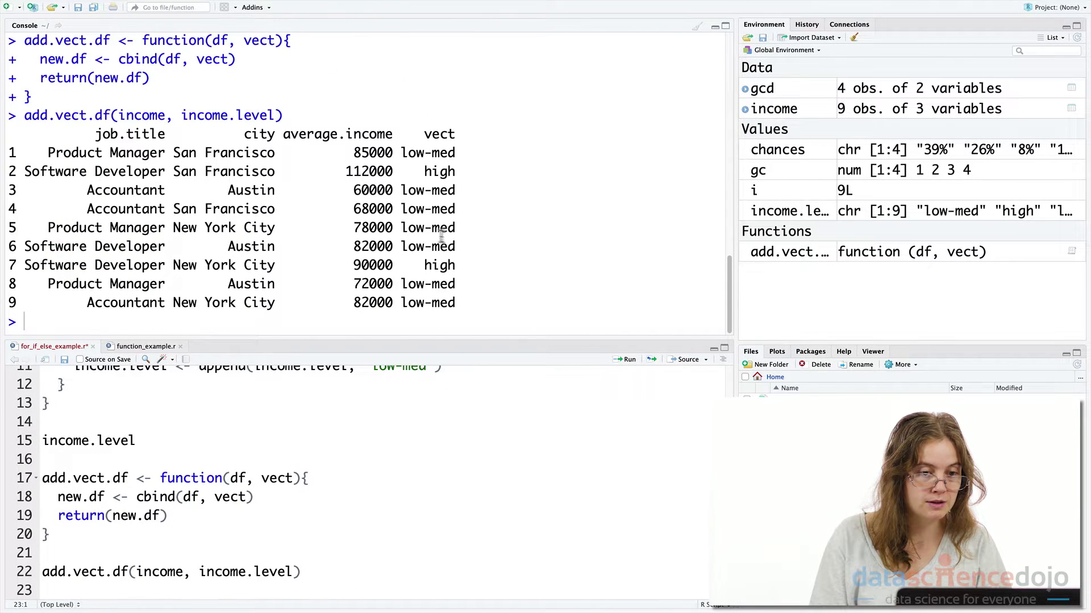